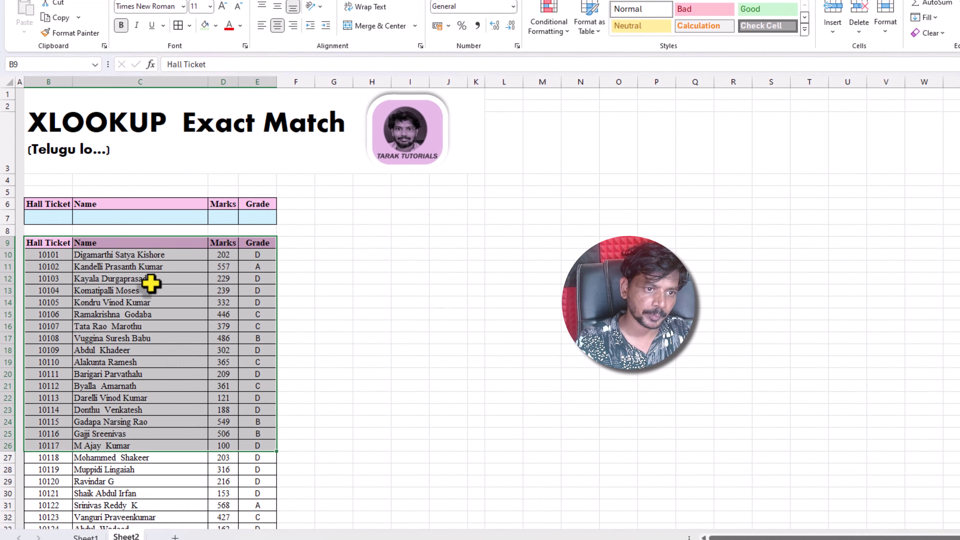
Step: Examine the student marks table and the empty lookup row for hall ticket, name, marks and grade in row 7
left_click(246, 292)
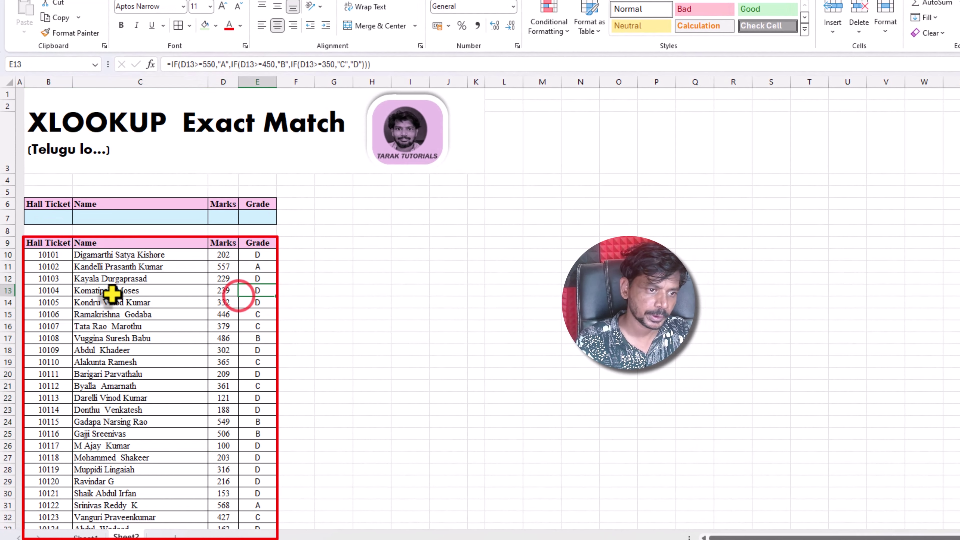
left_click(101, 349)
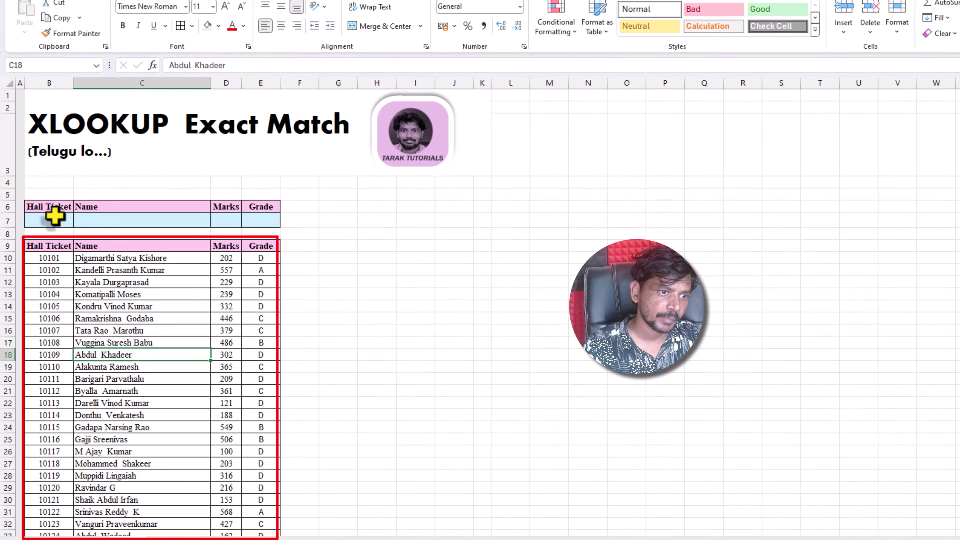
left_click(55, 217)
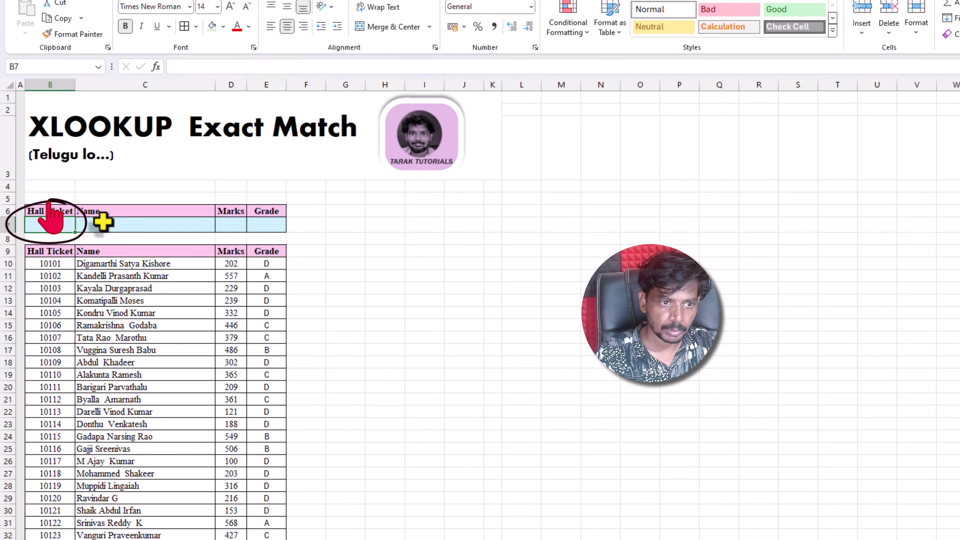
left_click(102, 223)
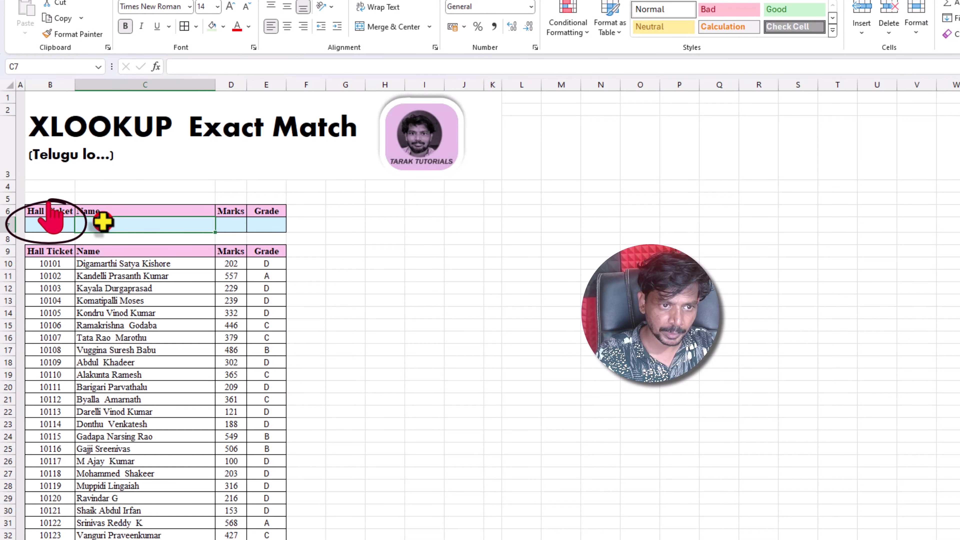
left_click(227, 223)
left_click(267, 223)
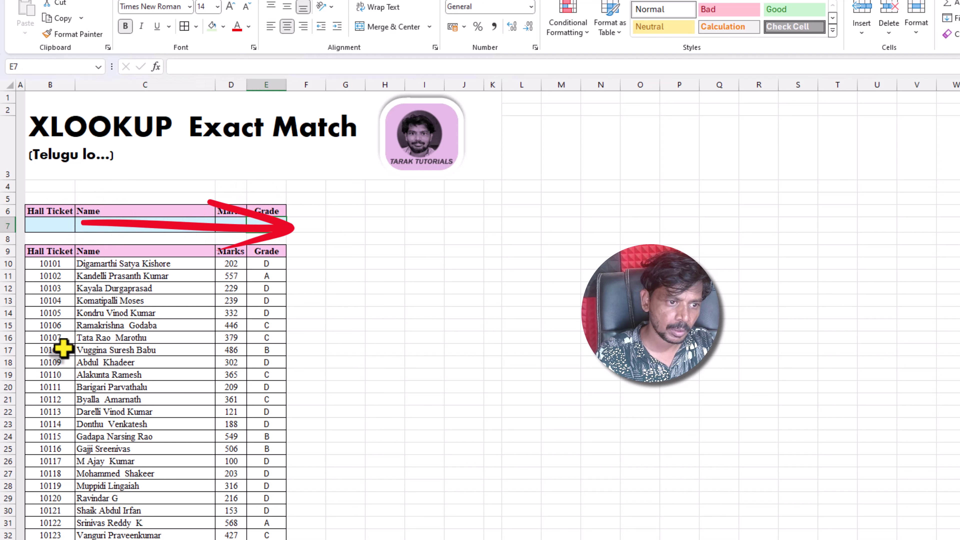
mouse_move(48, 255)
left_mouse_down()
mouse_move(235, 280)
mouse_move(251, 456)
mouse_move(231, 446)
left_mouse_up()
left_click(227, 424)
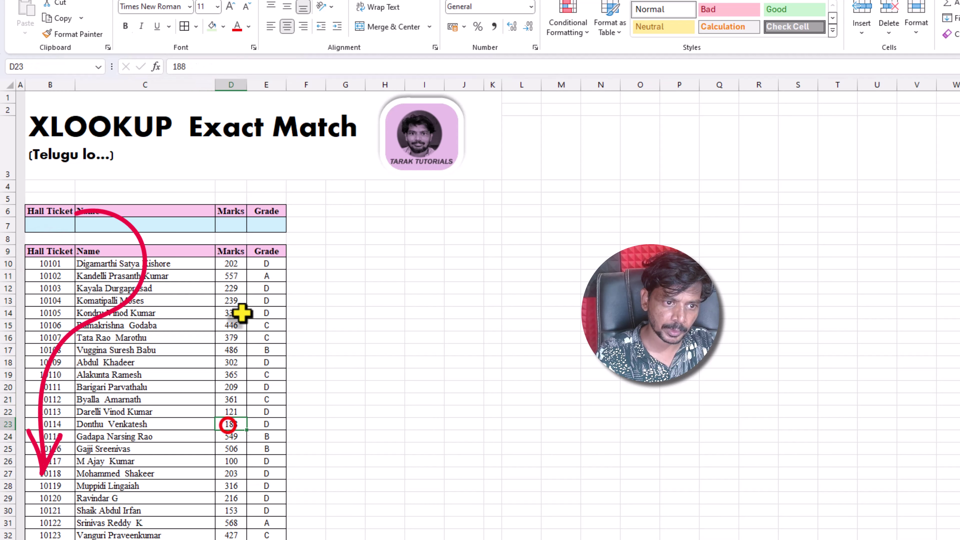
left_click(148, 218)
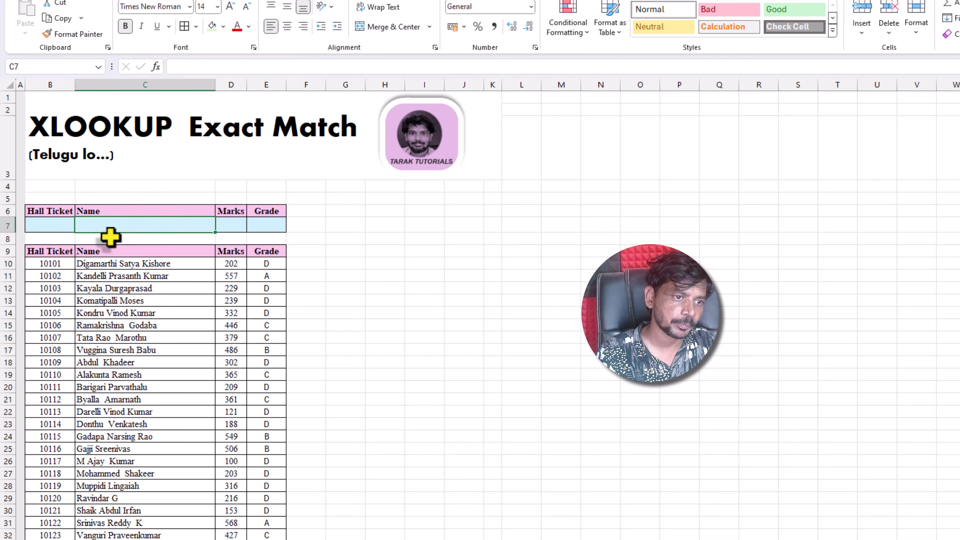
left_click(133, 337)
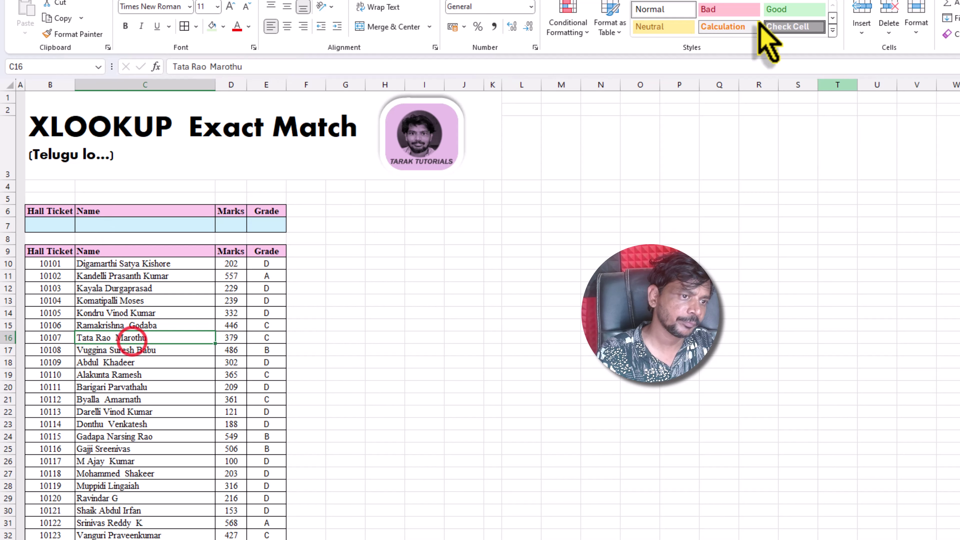
left_click(54, 228)
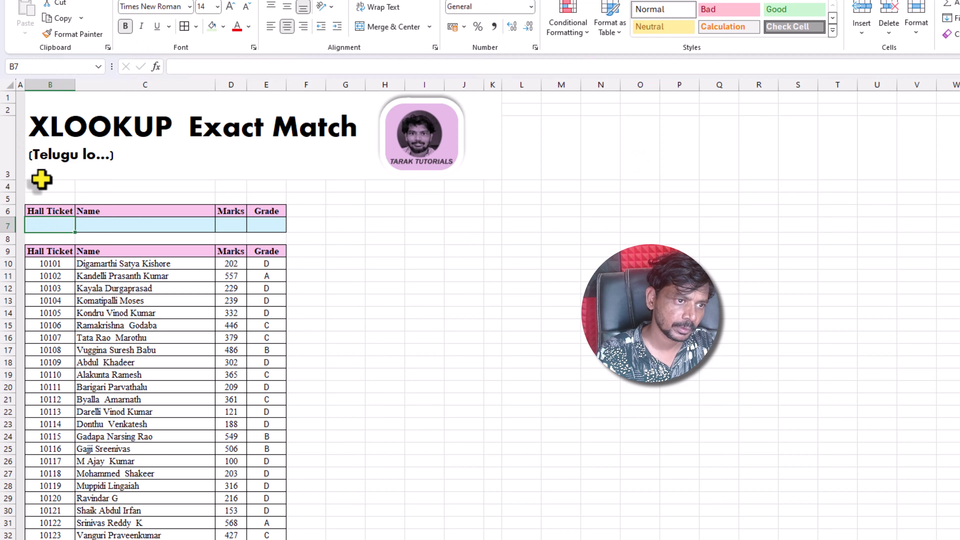
Step: Start an XLOOKUP formula in C7 with B7 as the lookup value and B10:B72 as the lookup array
left_click(86, 223)
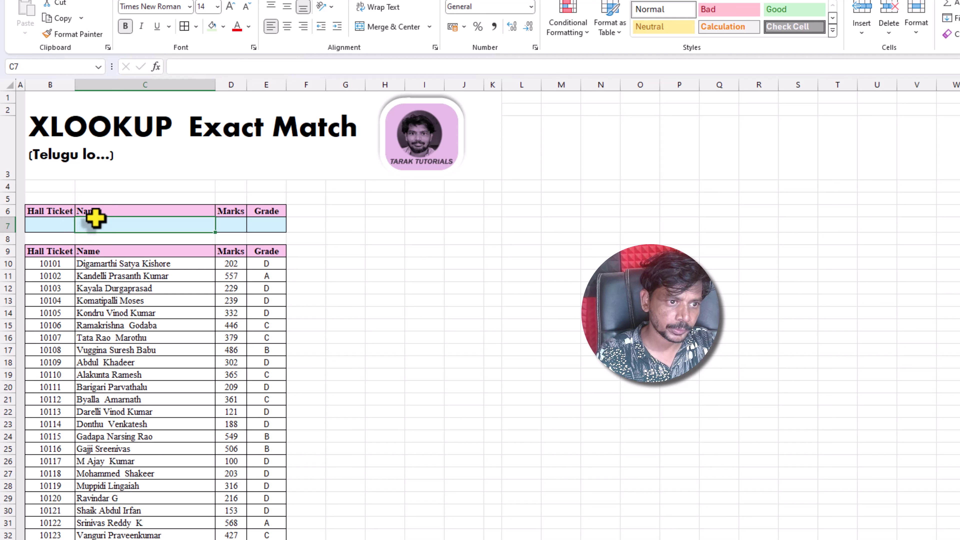
left_click(92, 230)
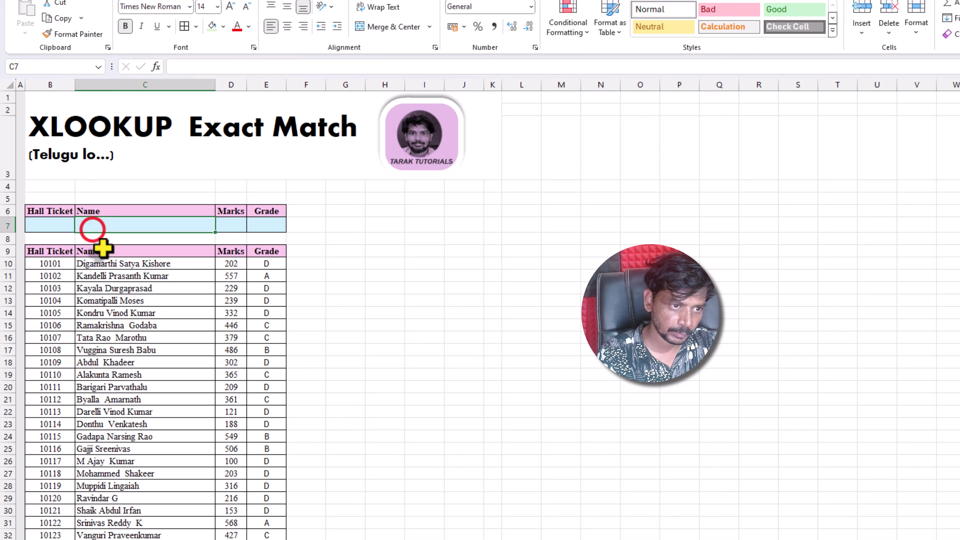
left_click(102, 226)
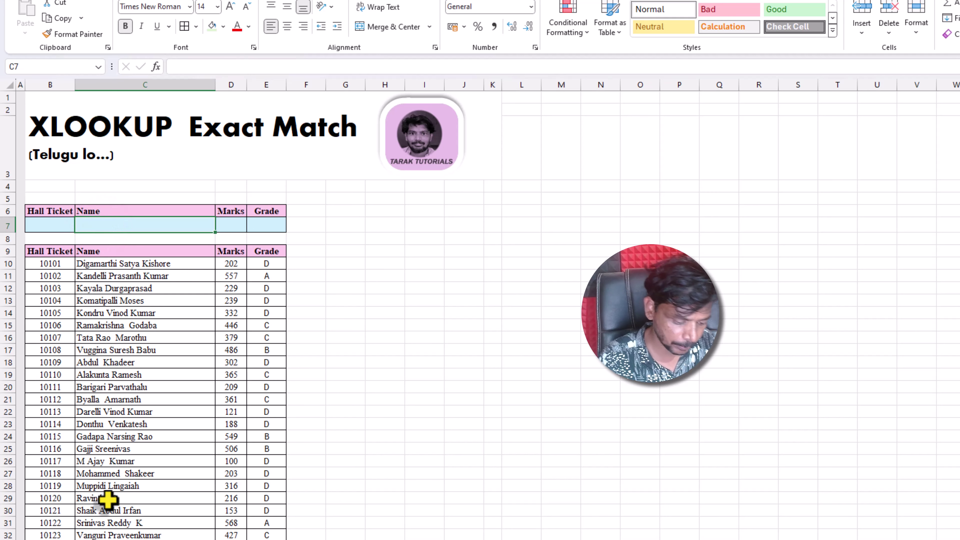
type("=XLOOKUP(")
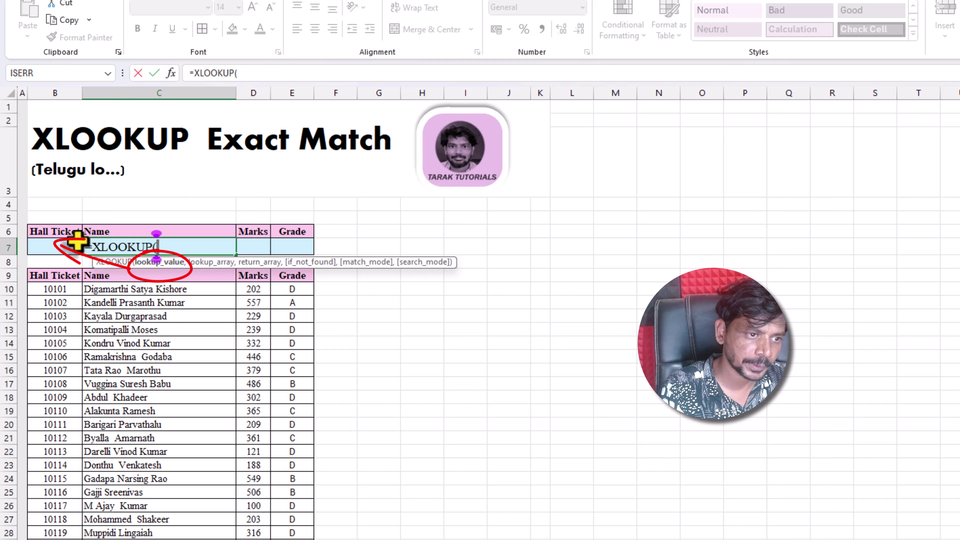
left_click(61, 248)
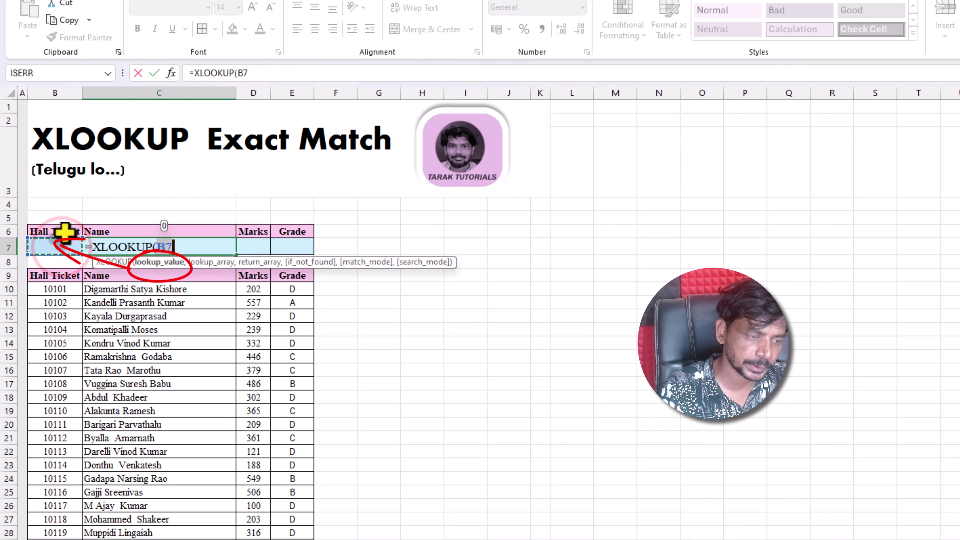
type(",")
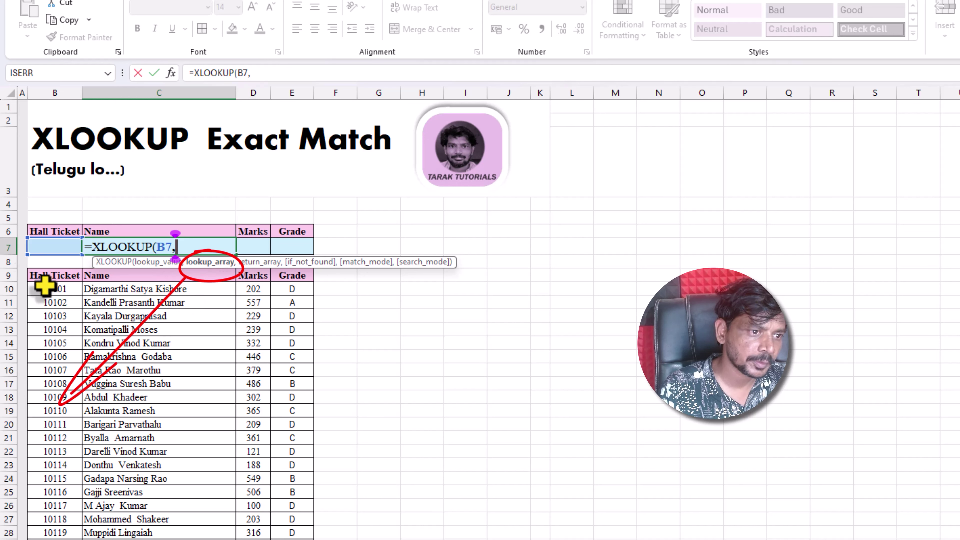
left_click_drag(44, 287, 47, 538)
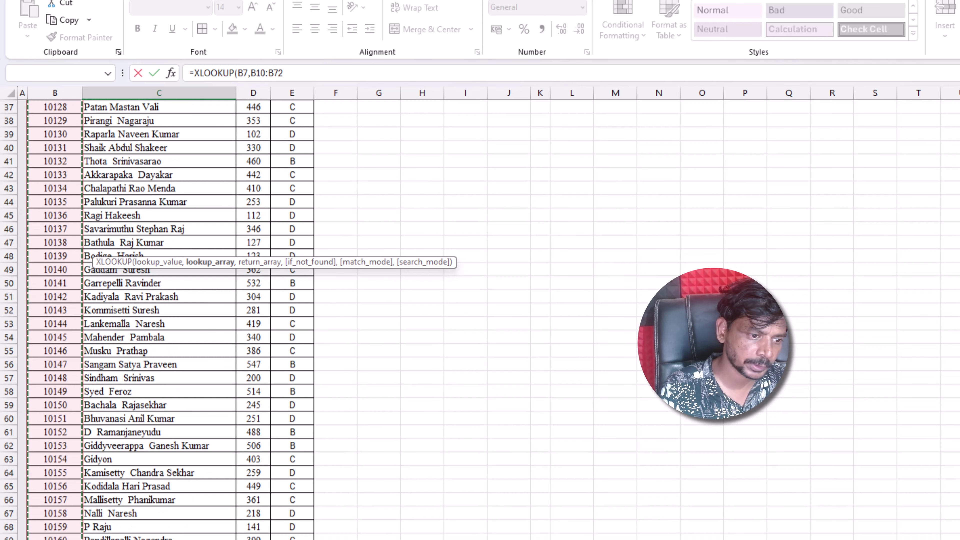
scroll(182, 503, "up", 12)
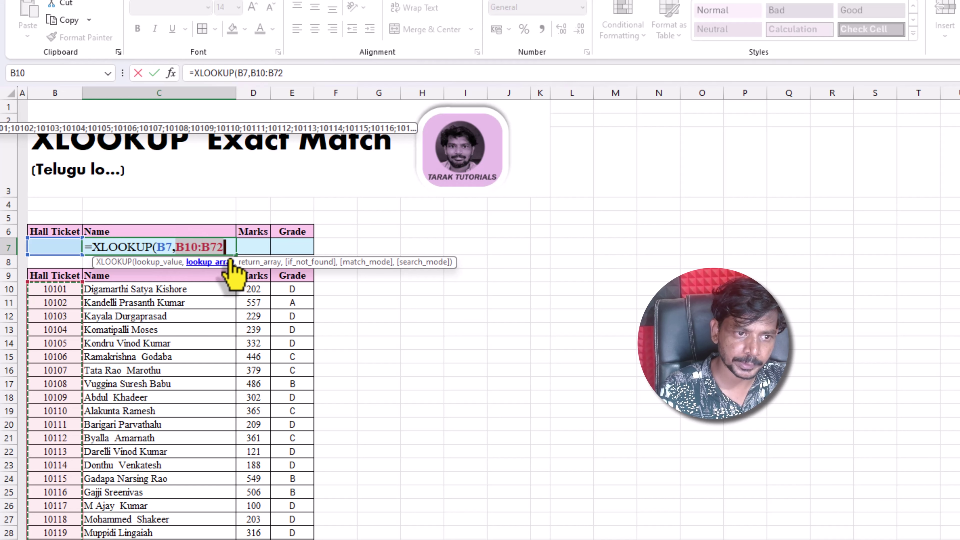
type(",")
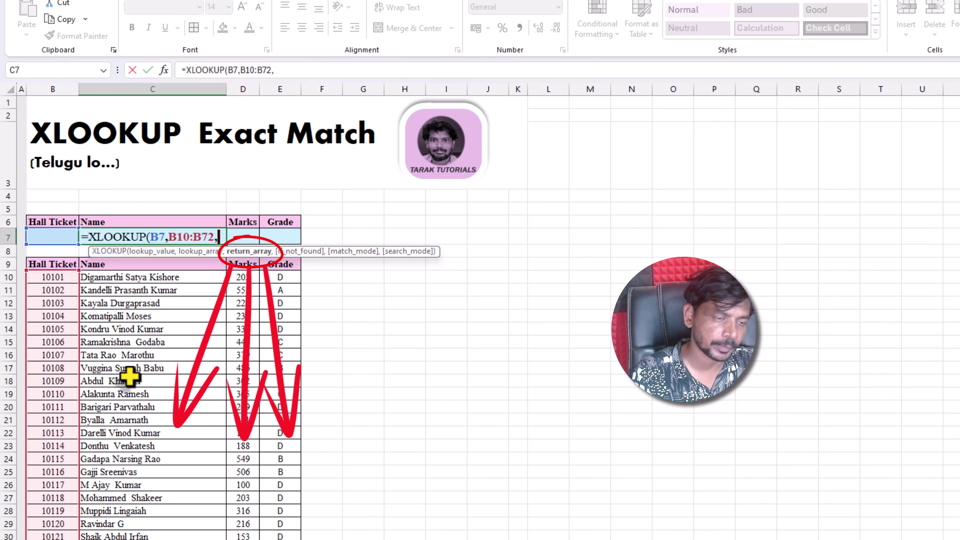
Step: Complete the C7 XLOOKUP formula with C10:E72 as the return array
left_click_drag(106, 268, 285, 275)
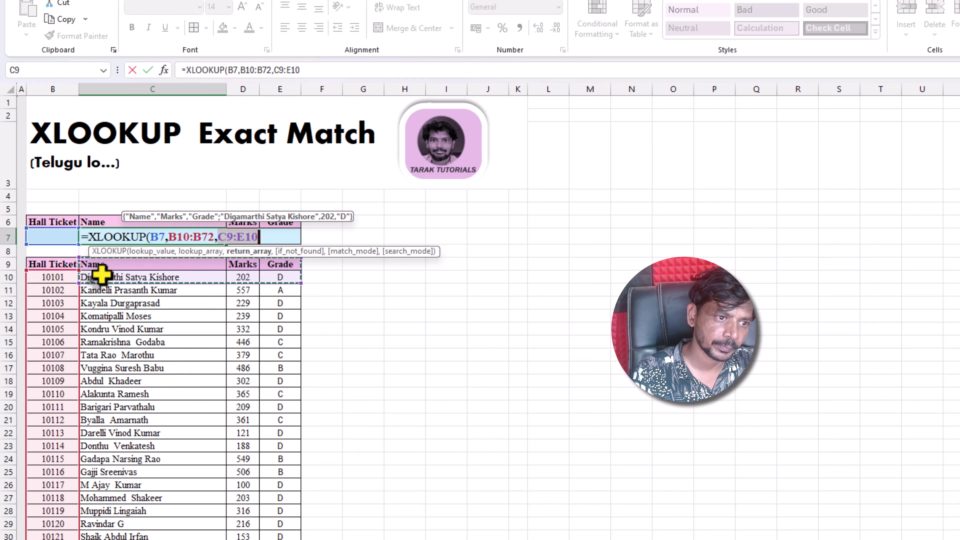
left_click_drag(99, 277, 287, 536)
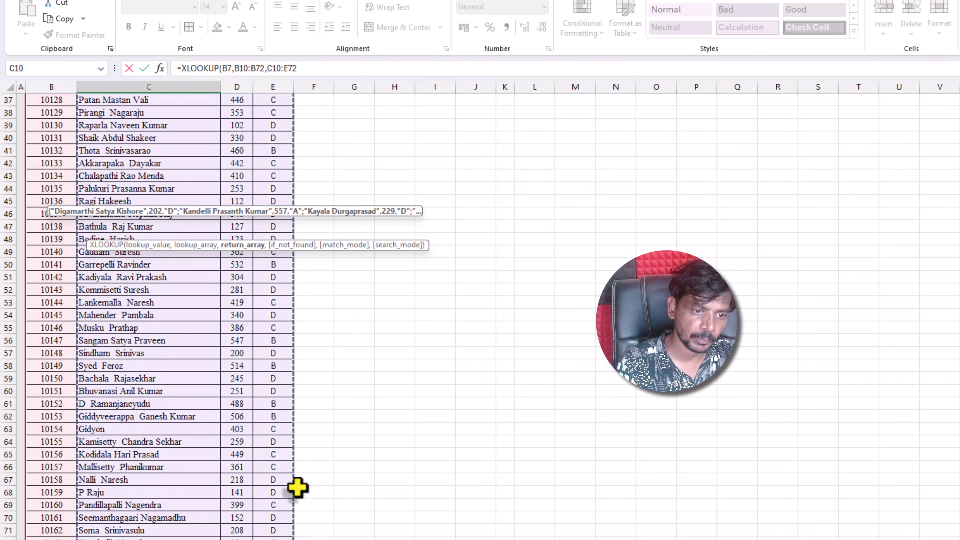
scroll(295, 489, "up", 12)
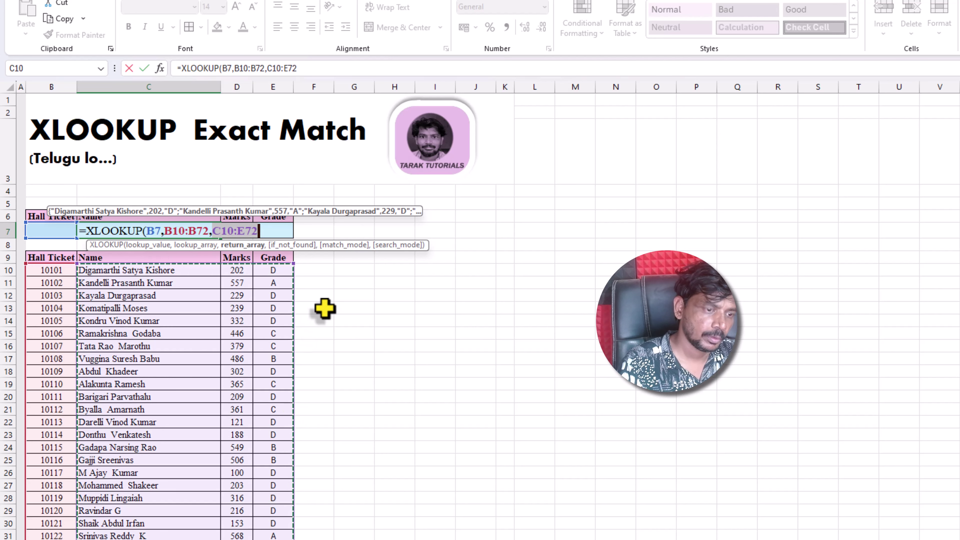
type(")")
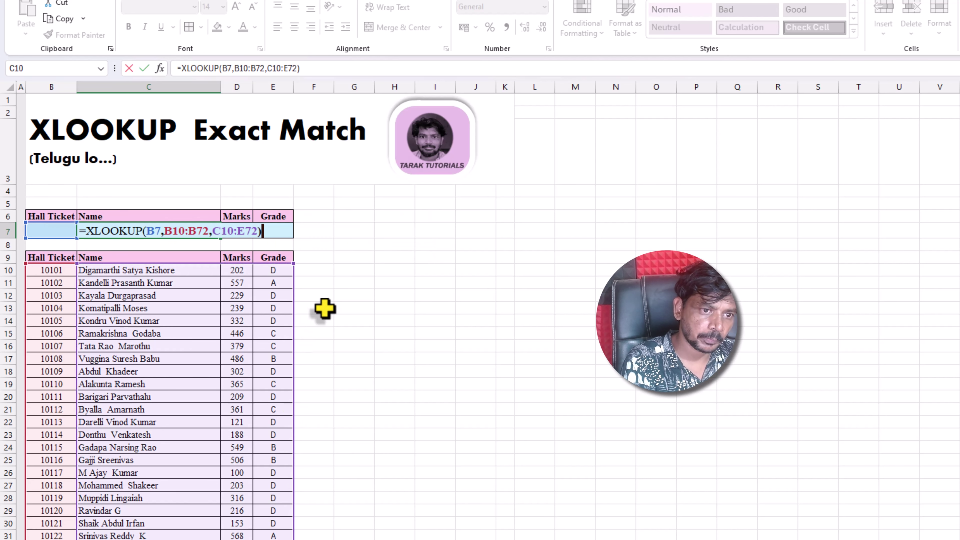
key("ctrl+Return")
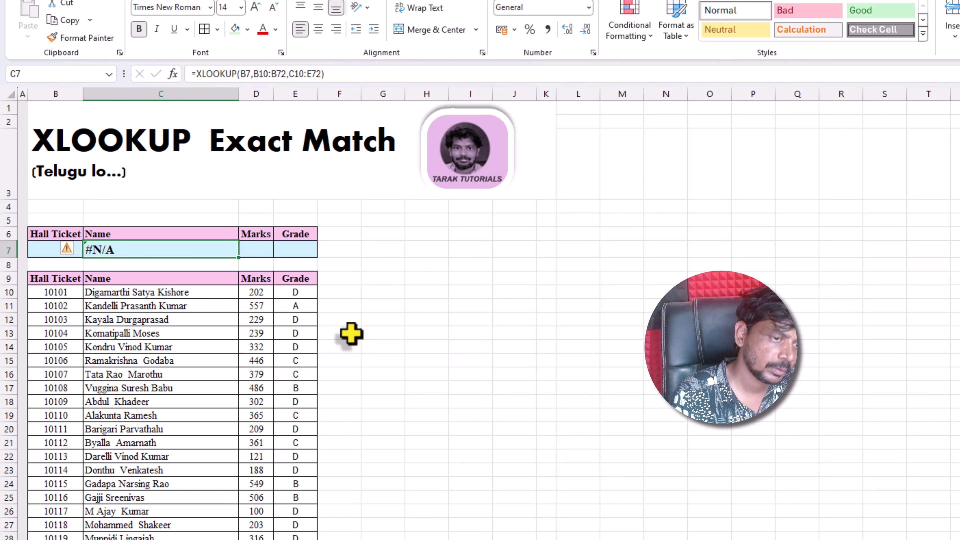
Step: Enter the hall ticket number listed in B11 into lookup cell B7
key("Left")
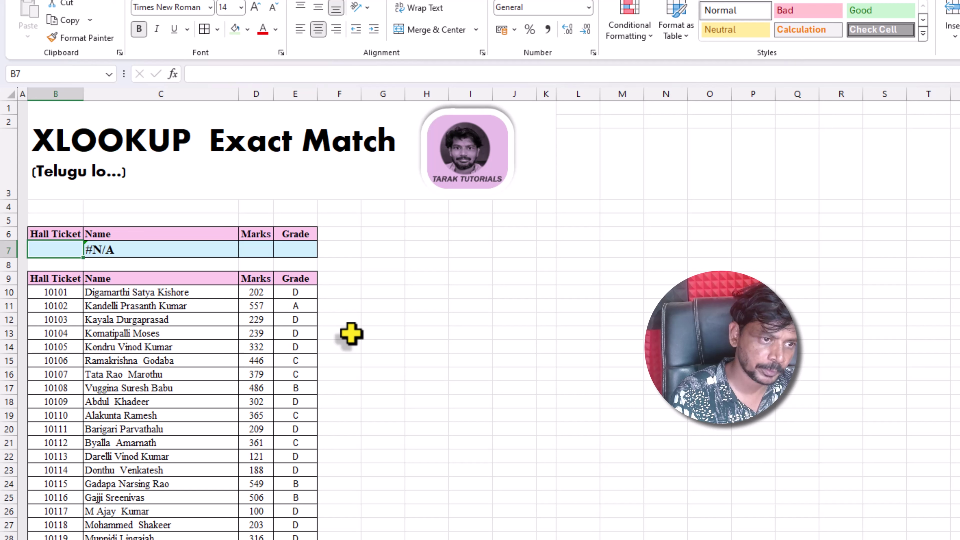
type("10102")
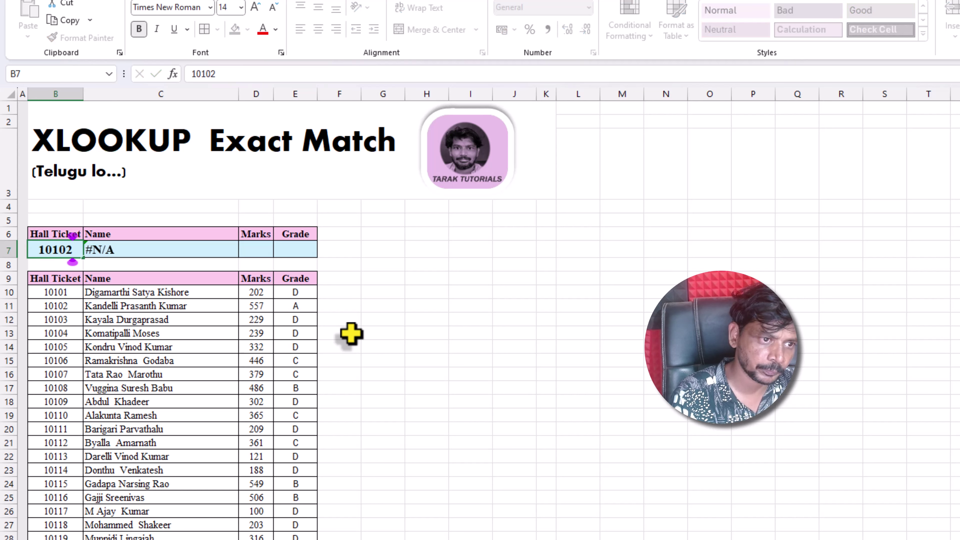
key("Return")
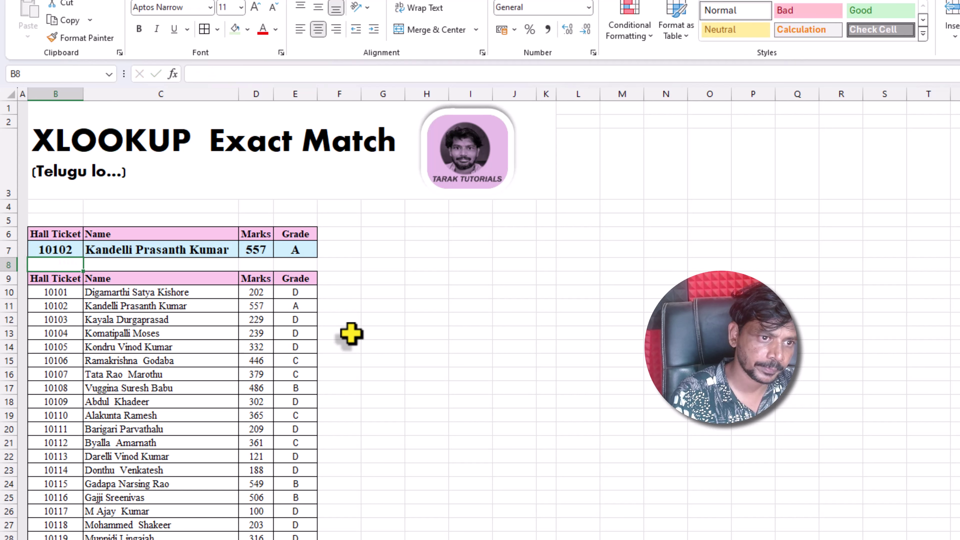
Step: Change the hall ticket number in B7 to the one listed in B15
key("Up")
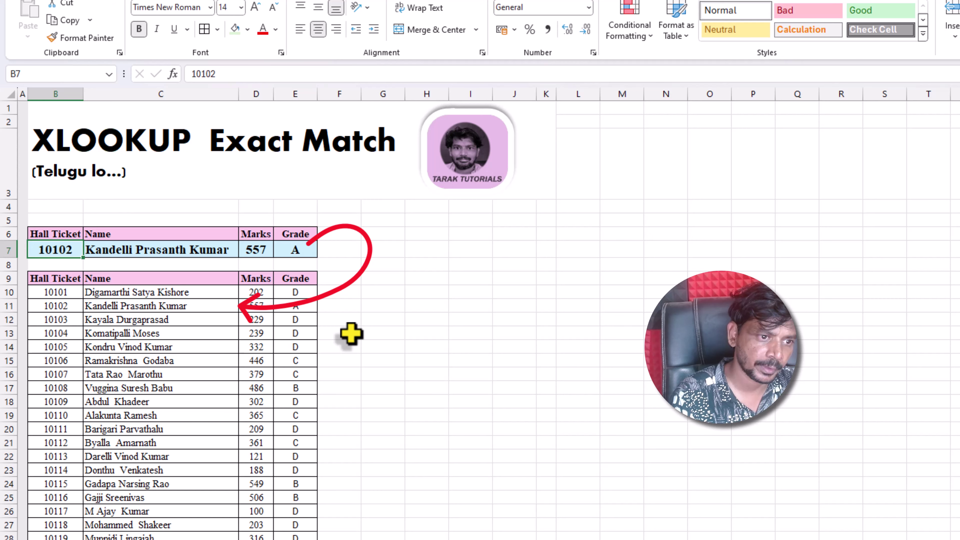
key("Down")
key("Up")
key("F2")
key("BackSpace")
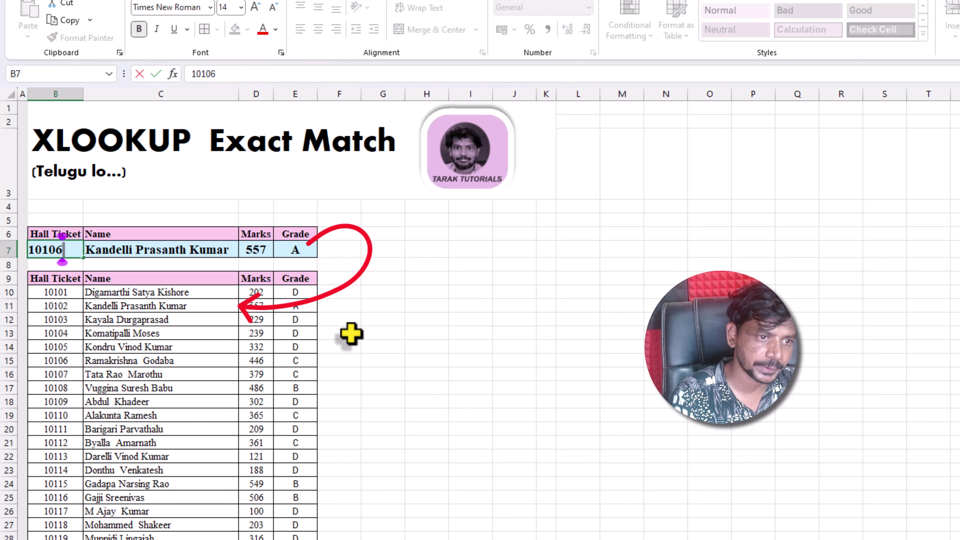
key("Return")
Step: Replace the hall ticket number in B7 with the one listed in B29
key("Up")
type("10120")
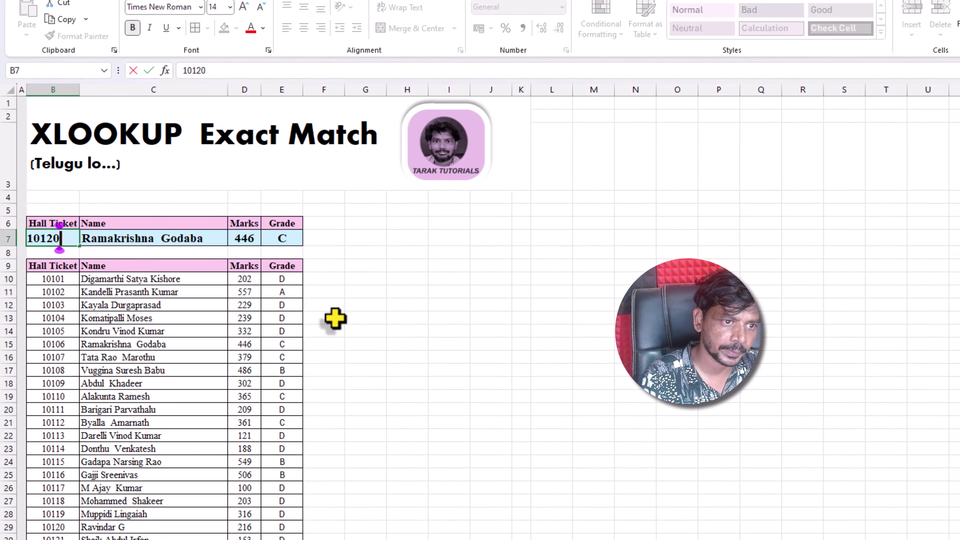
key("Return")
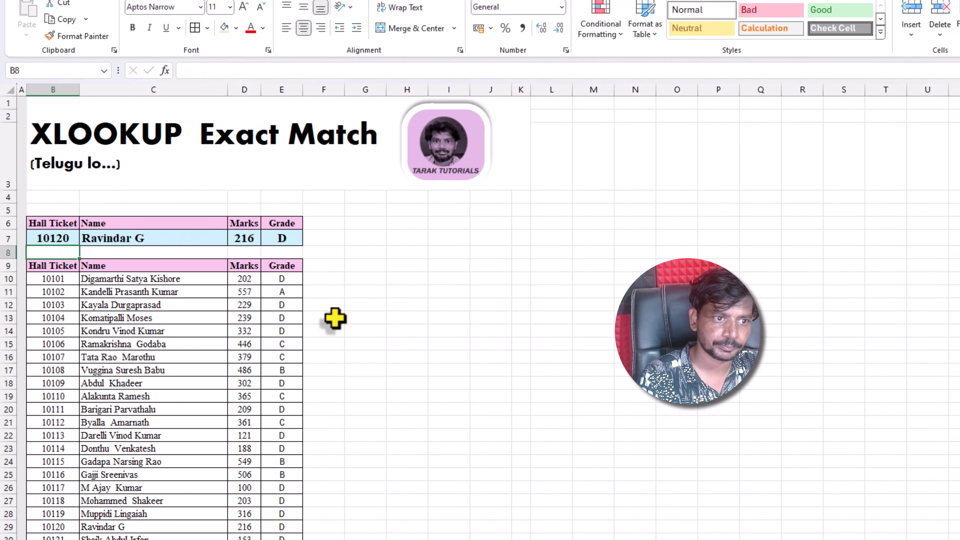
Step: Set B7 to an unlisted hall ticket number, one below the table's first entry, and select the formula cell C7
key("Up")
key("Right")
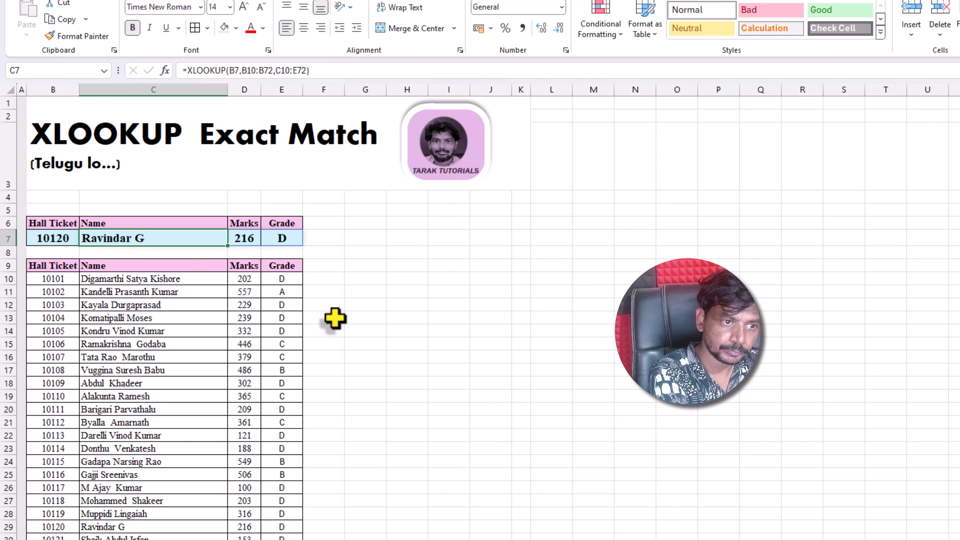
key("Left")
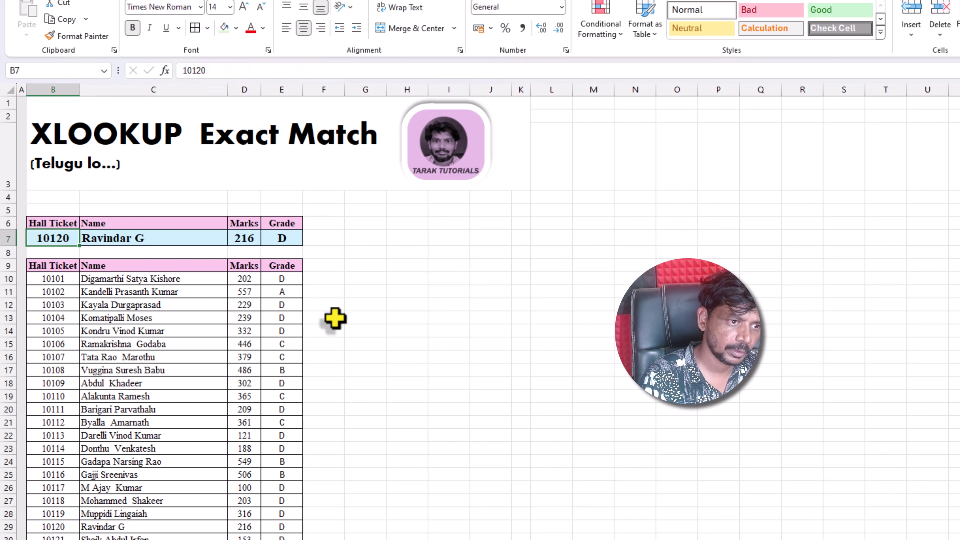
type("10")
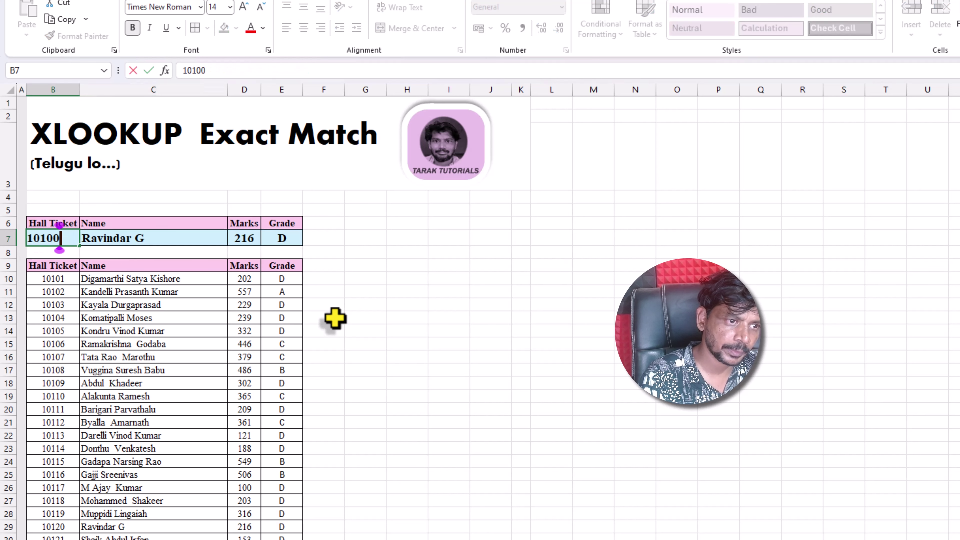
type("100")
key("Return")
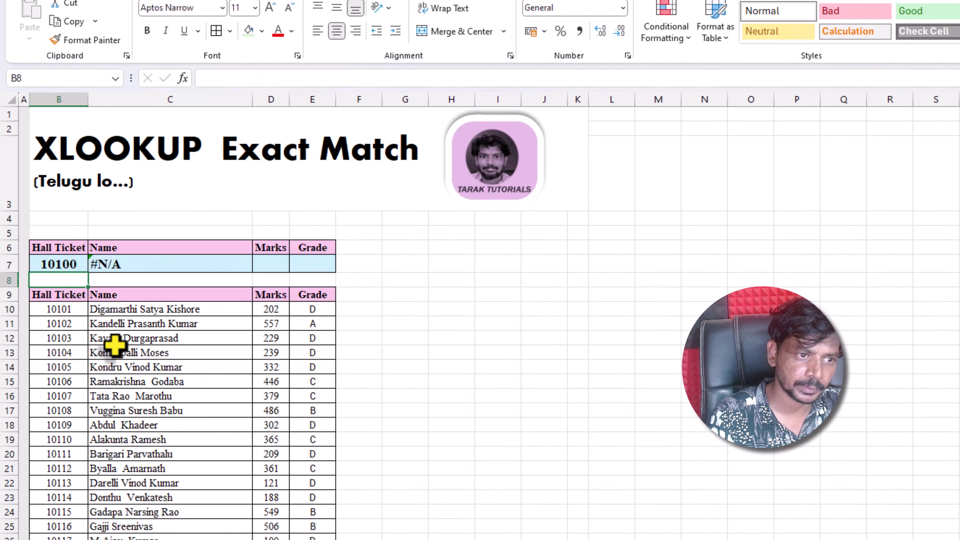
left_click(117, 264)
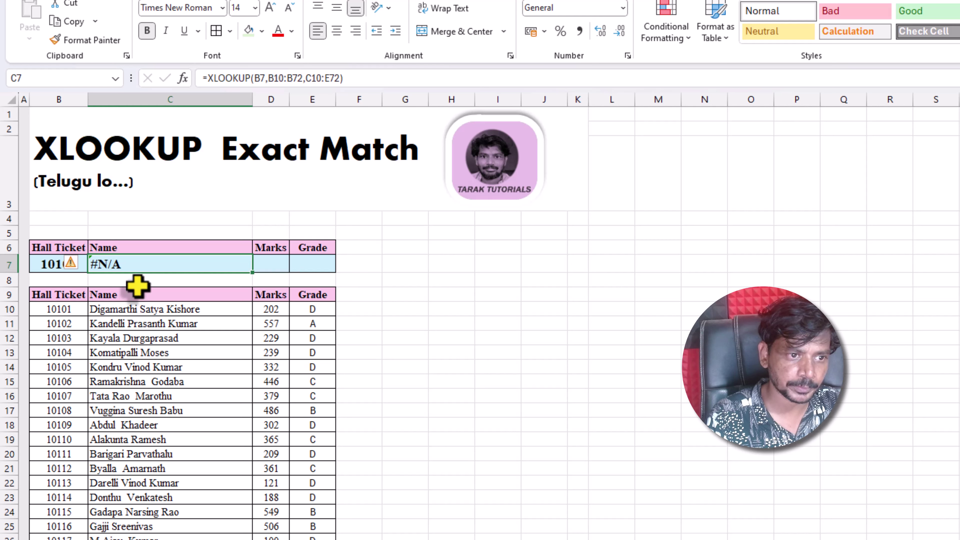
Step: Add "NOT FOUND" as the if_not_found argument of the XLOOKUP formula in C7, and return to lookup cell B7
double_click(135, 265)
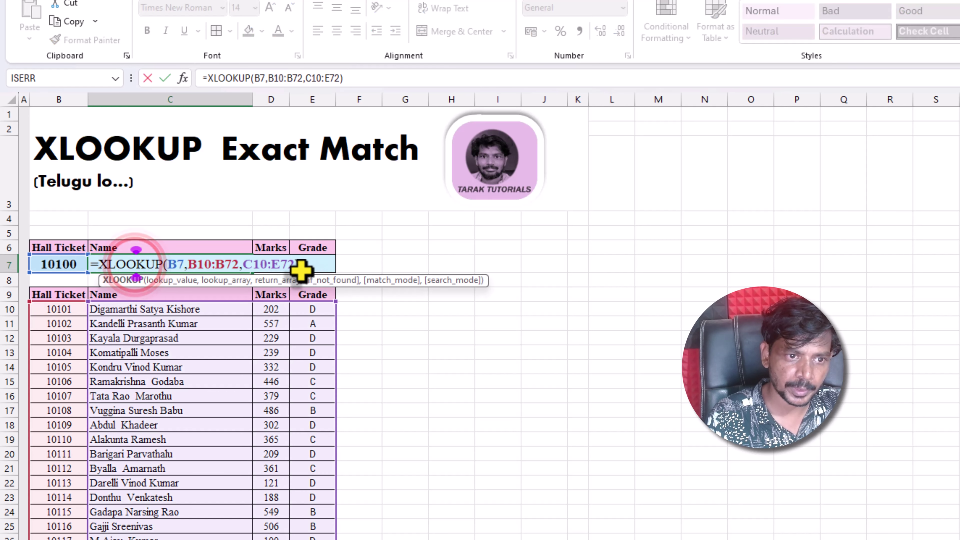
left_click(293, 264)
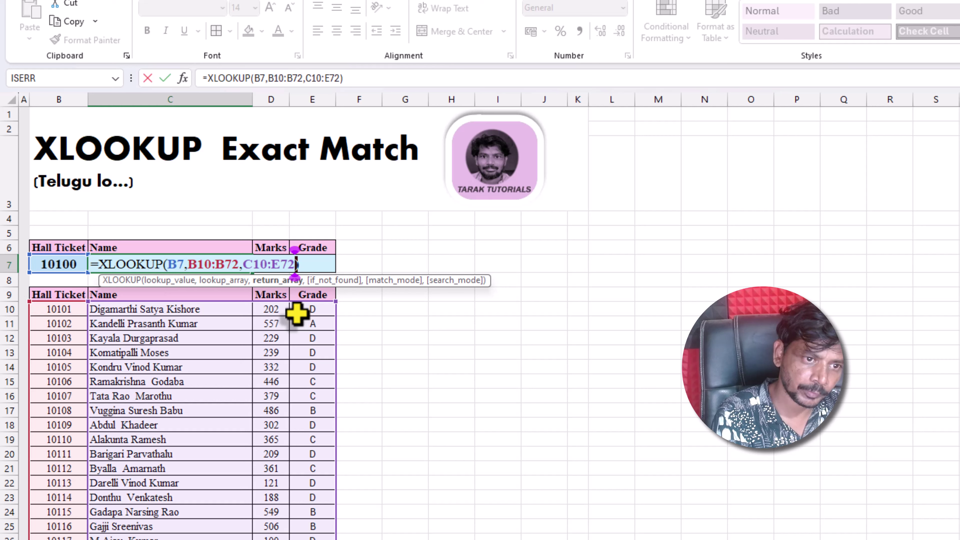
type(",")
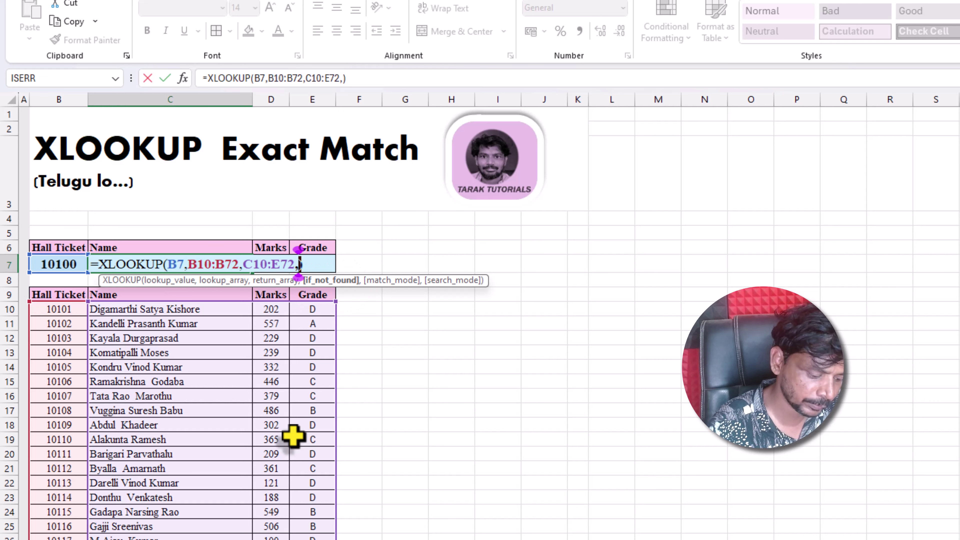
type("\"")
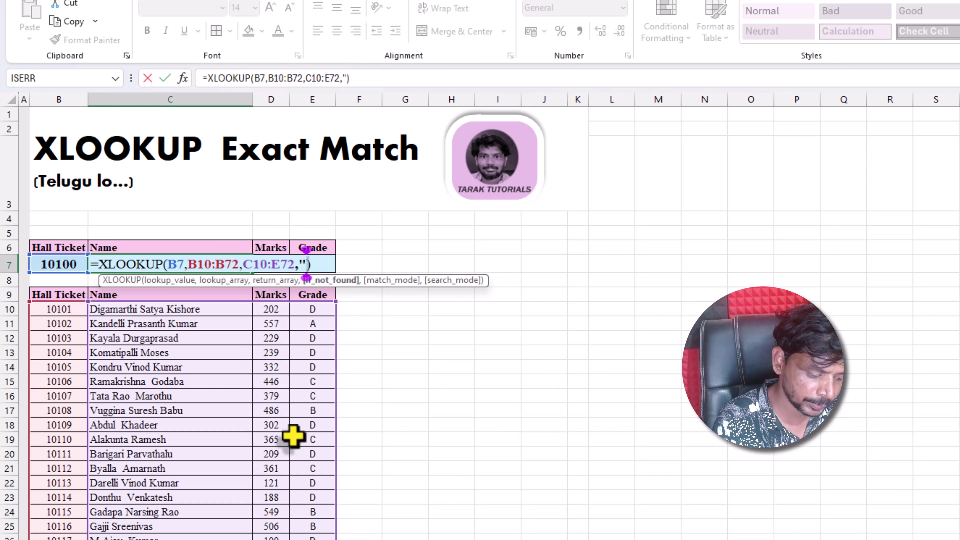
type("NOT FOUND\"")
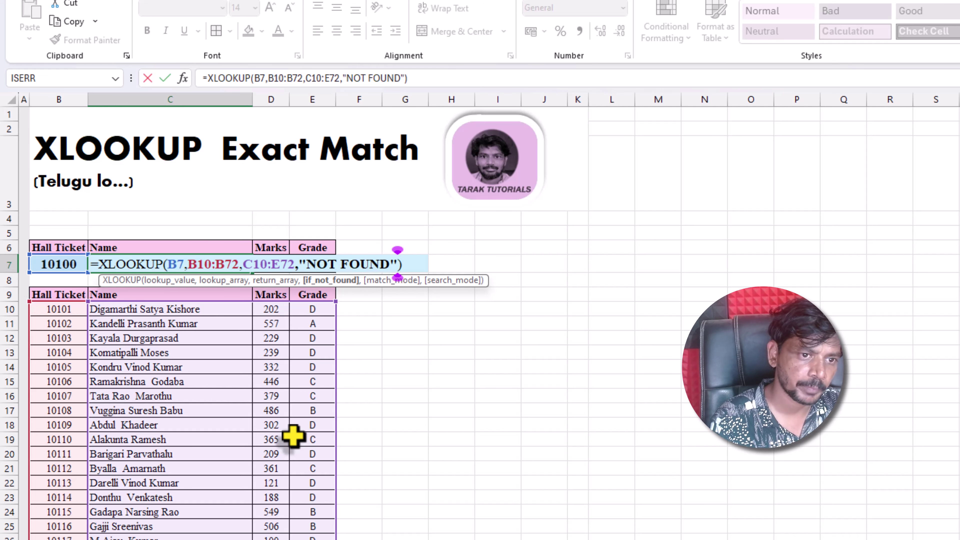
key("Return")
key("Up")
key("Left")
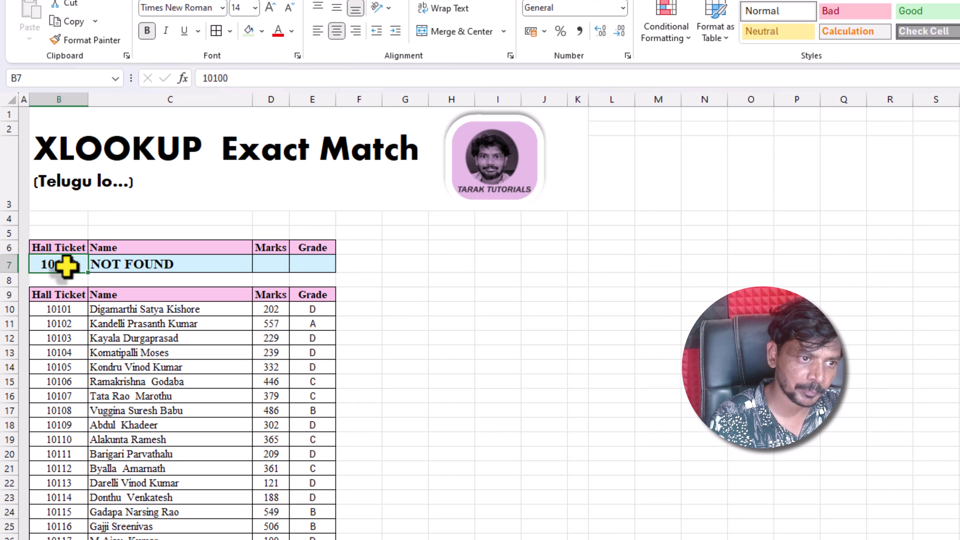
Step: Enter the hall ticket number listed in B21 into lookup cell B7
left_click_drag(66, 309, 79, 489)
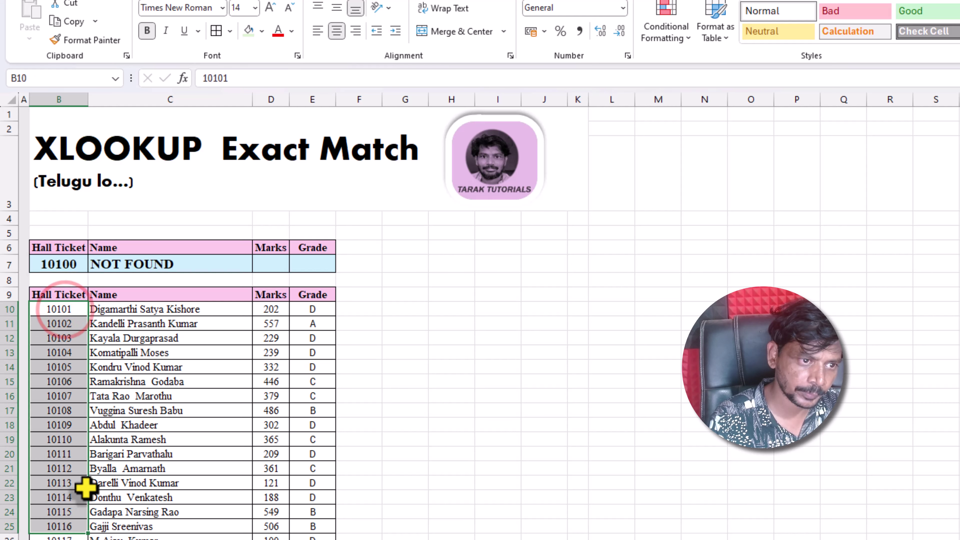
left_click(149, 264)
left_click(73, 264)
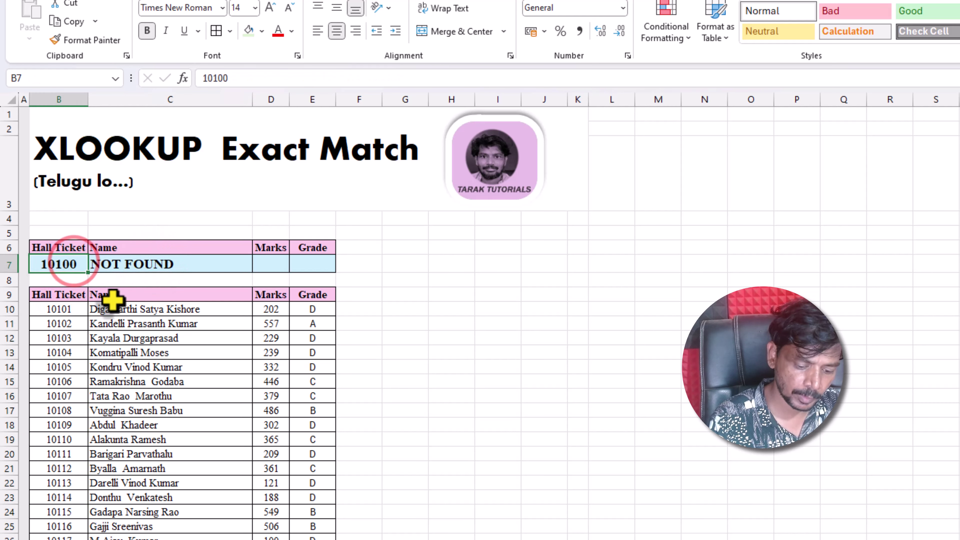
type("10112")
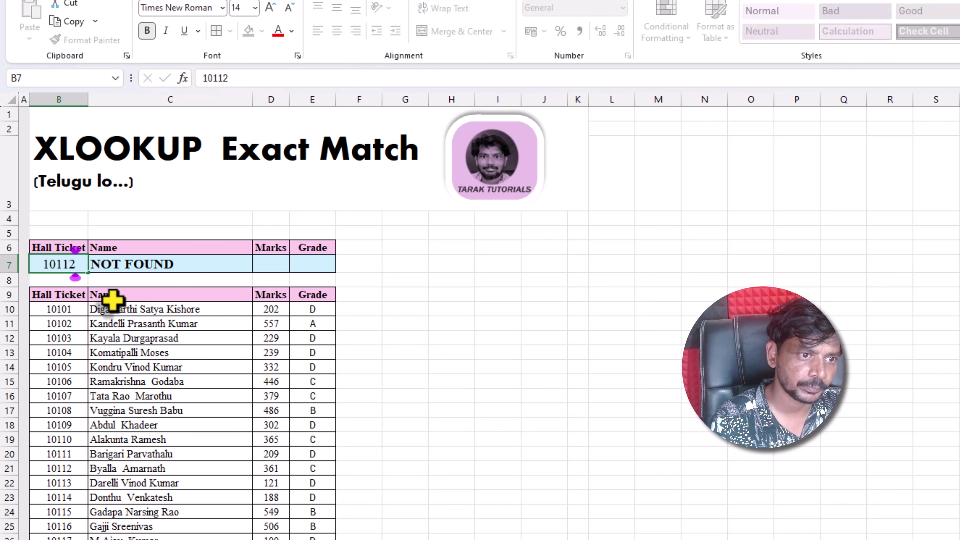
key("Return")
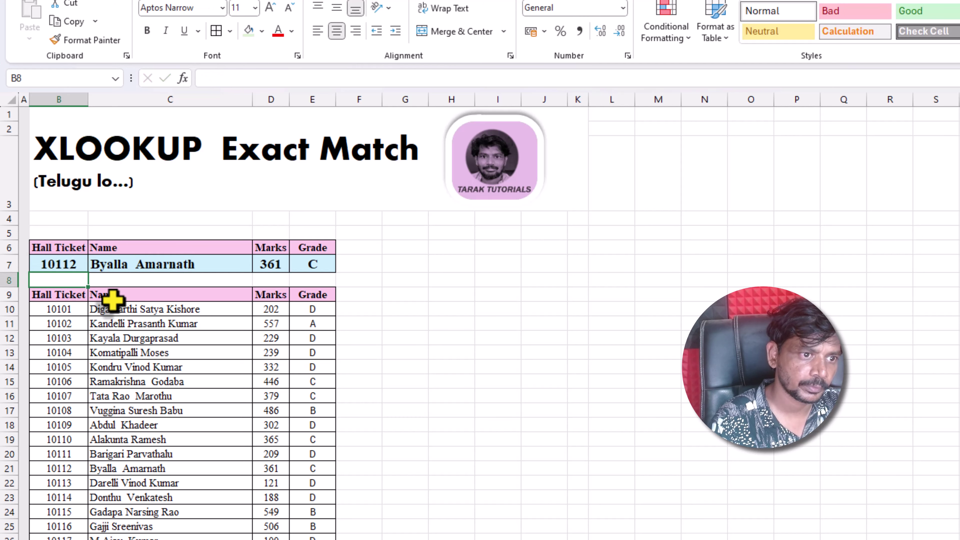
Step: Change the hall ticket number in B7 to the one listed in B24, and select the formula cell C7
key("Up")
type("10115")
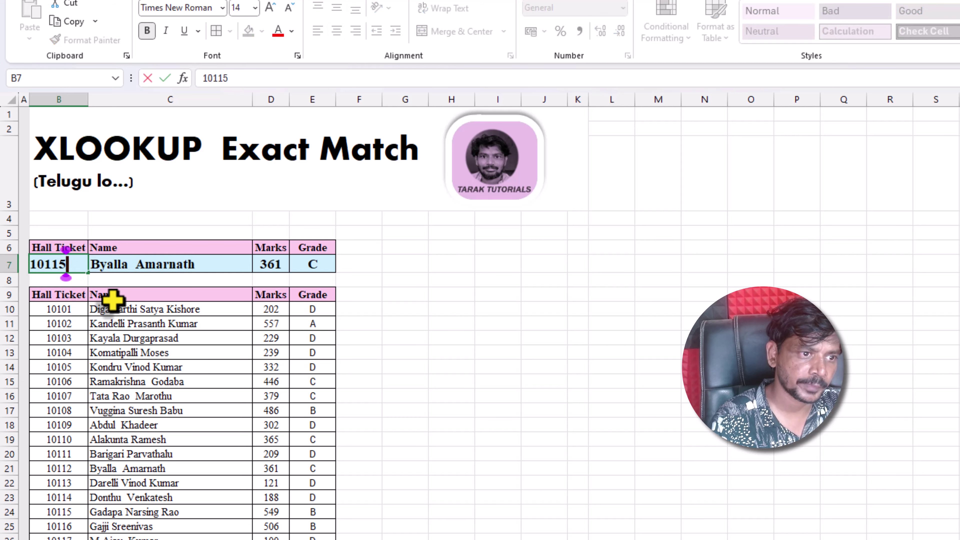
key("Return")
key("Up")
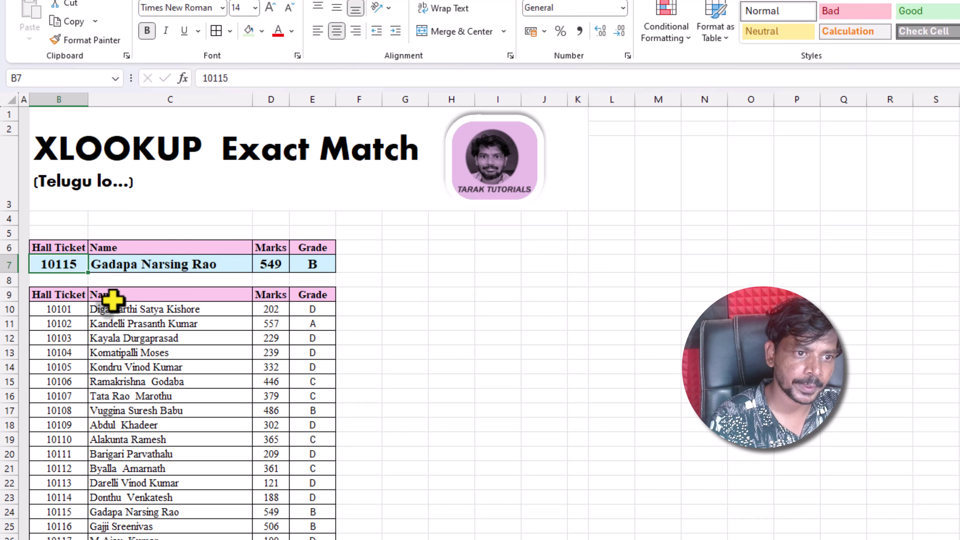
left_click(134, 263)
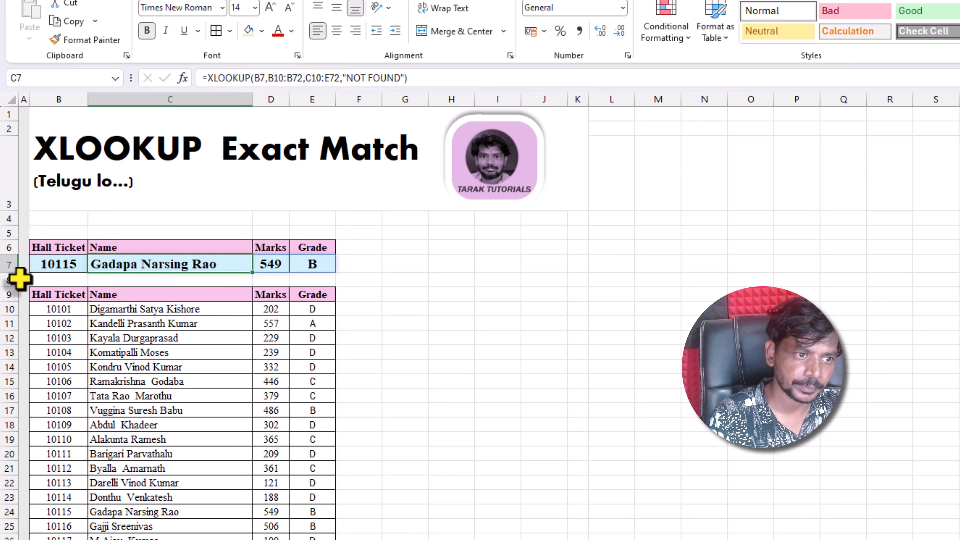
Step: Replace the hall ticket number in B7 with the one listed in B10, keeping B7 selected
left_click(42, 264)
type("1")
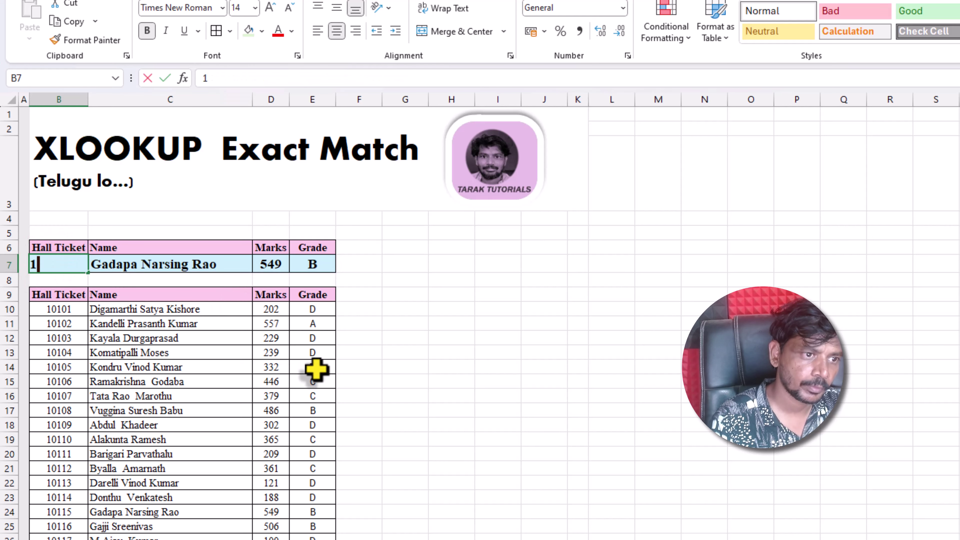
type("0101")
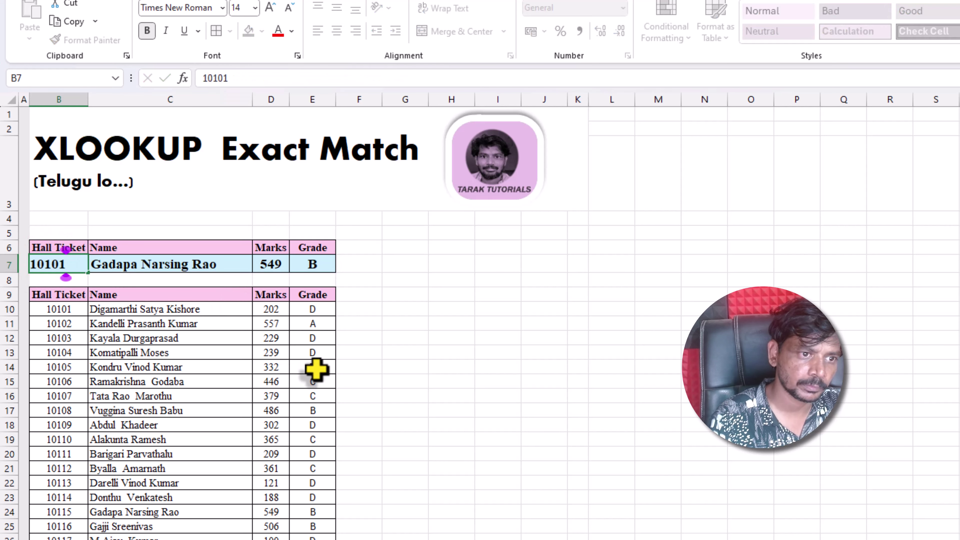
key("ctrl+Return")
Step: Set B7 to an unlisted seven-digit hall ticket number to test the not-found text
type("10")
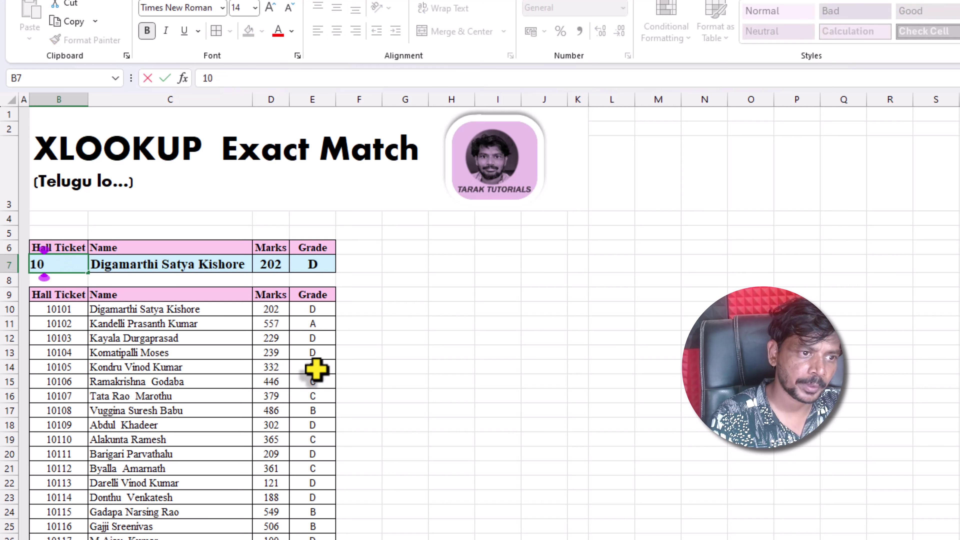
type("1014")
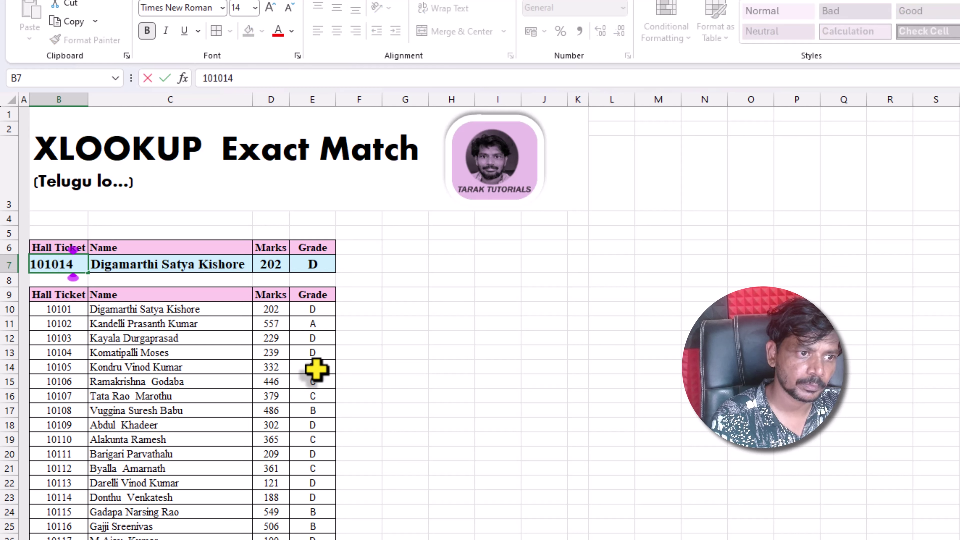
type("5")
key("Return")
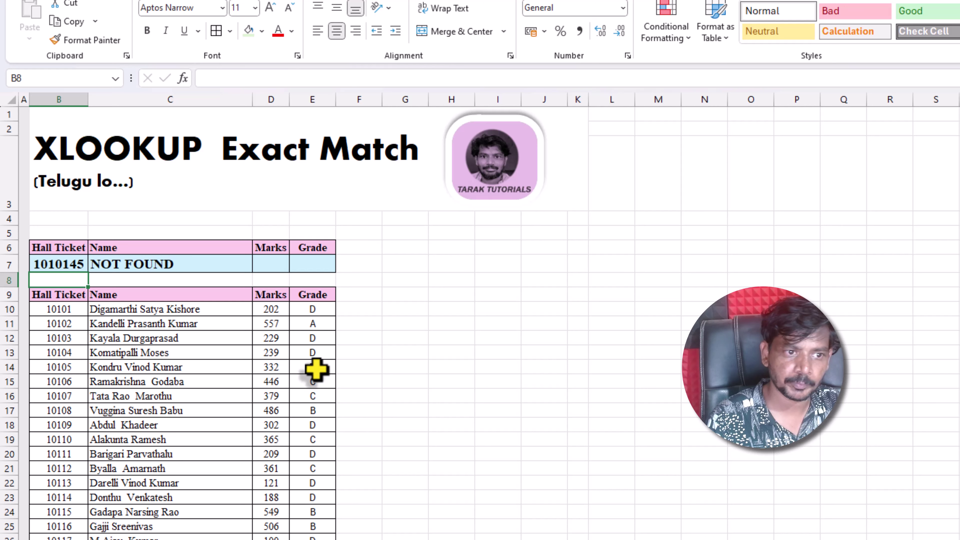